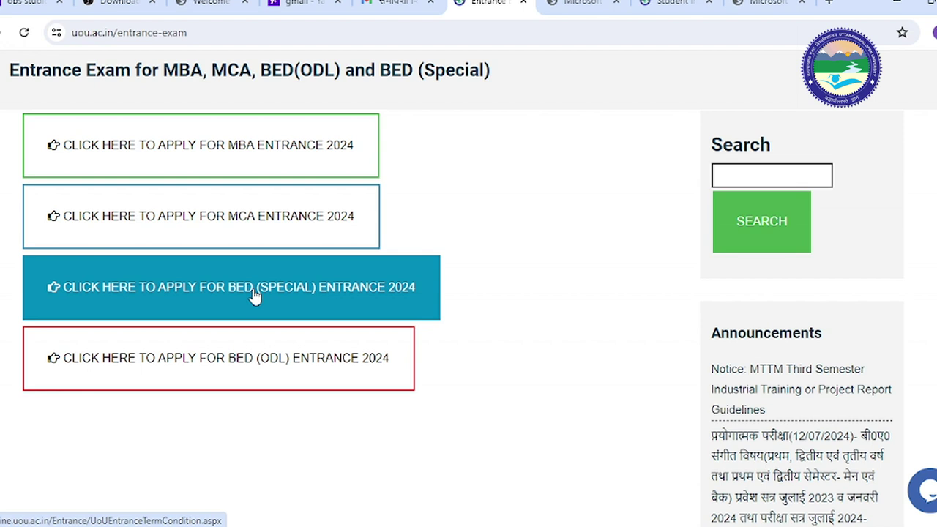
# - Open the BED (Special) Entrance 2024 application, agree to its rules and regulations, and proceed to the entrance form
pyautogui.click(254, 295)
pyautogui.scroll(-1, 253, 286)
pyautogui.scroll(-4, 253, 282)
pyautogui.scroll(2, 253, 278)
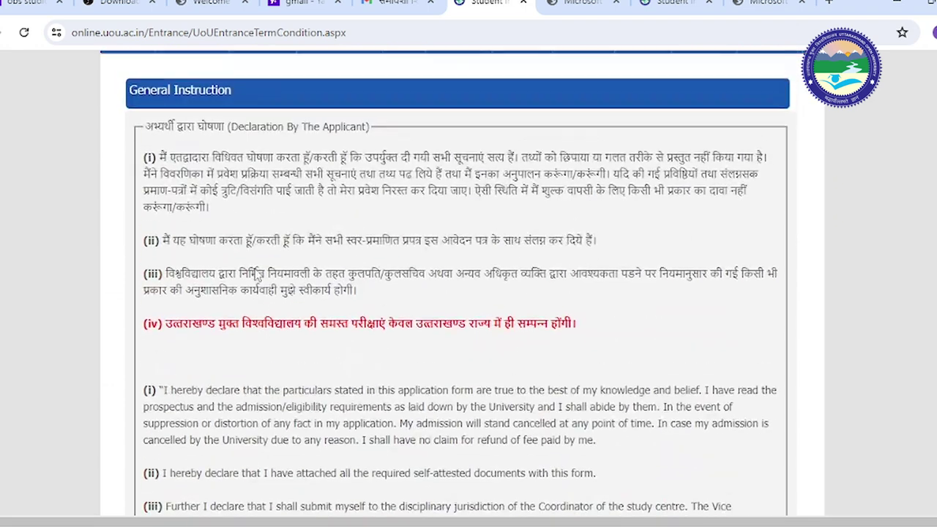
pyautogui.scroll(-4, 274, 293)
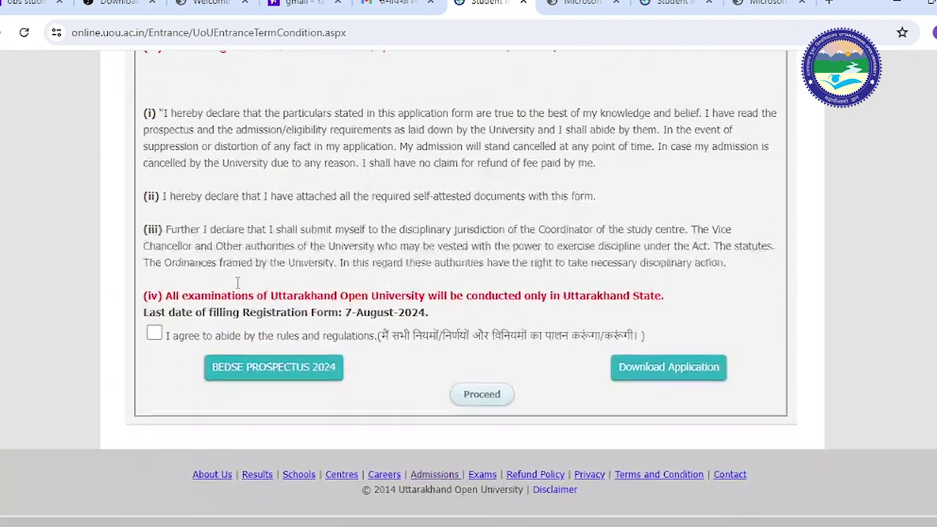
pyautogui.click(155, 326)
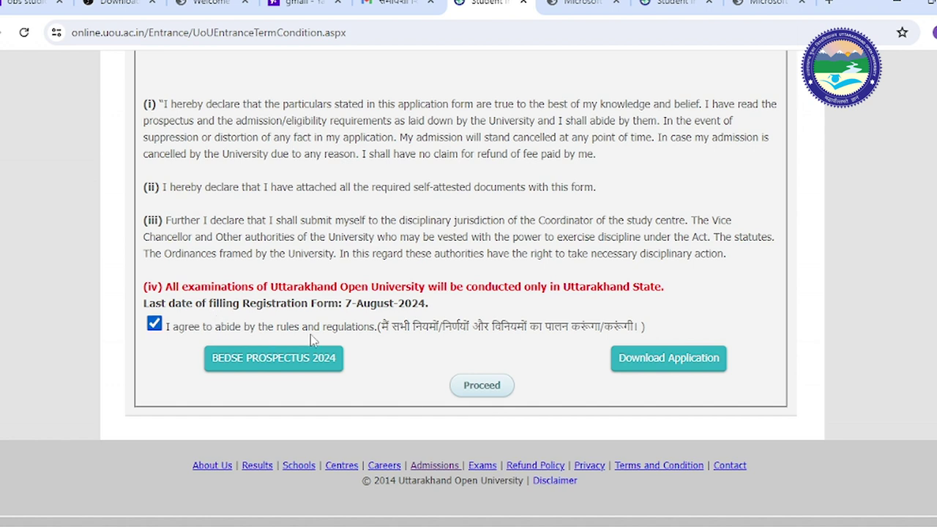
pyautogui.click(467, 390)
# - Set the applicant's session to JULY-2024 in the B.Ed. (Special Education) entrance form
pyautogui.scroll(-2, 249, 273)
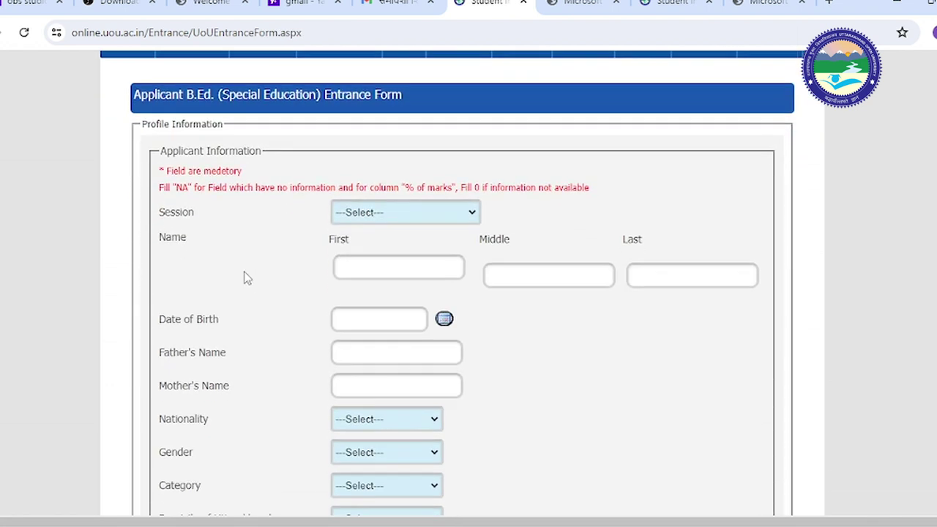
pyautogui.click(403, 214)
pyautogui.click(395, 245)
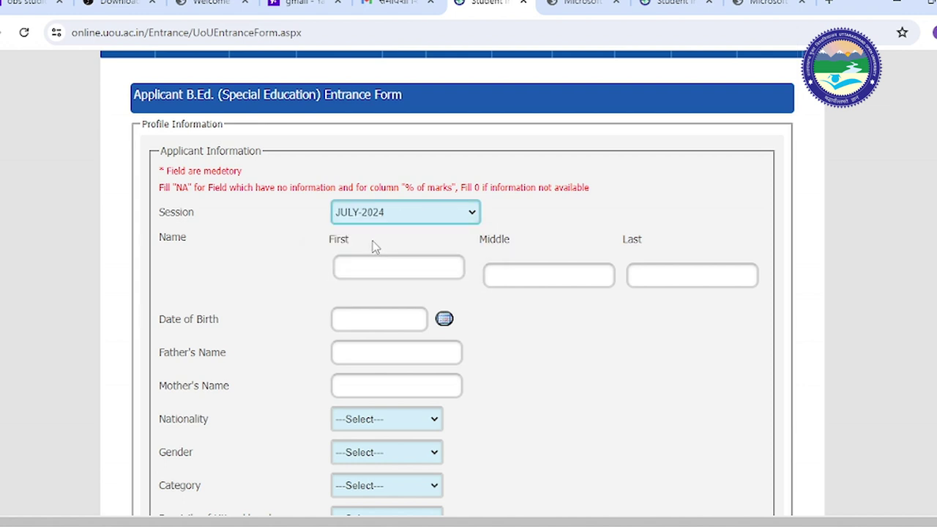
# - Fill in the applicant's date of birth using the calendar picker
pyautogui.scroll(-2, 382, 230)
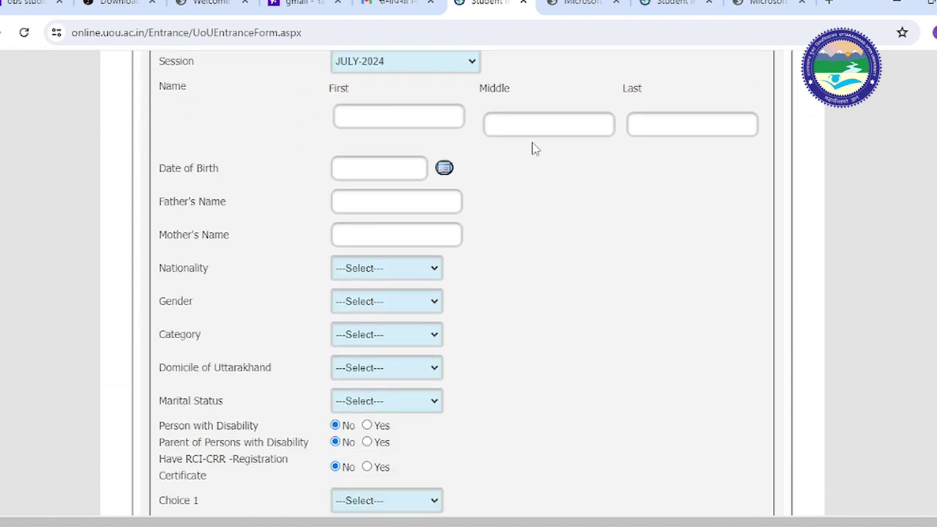
pyautogui.click(444, 167)
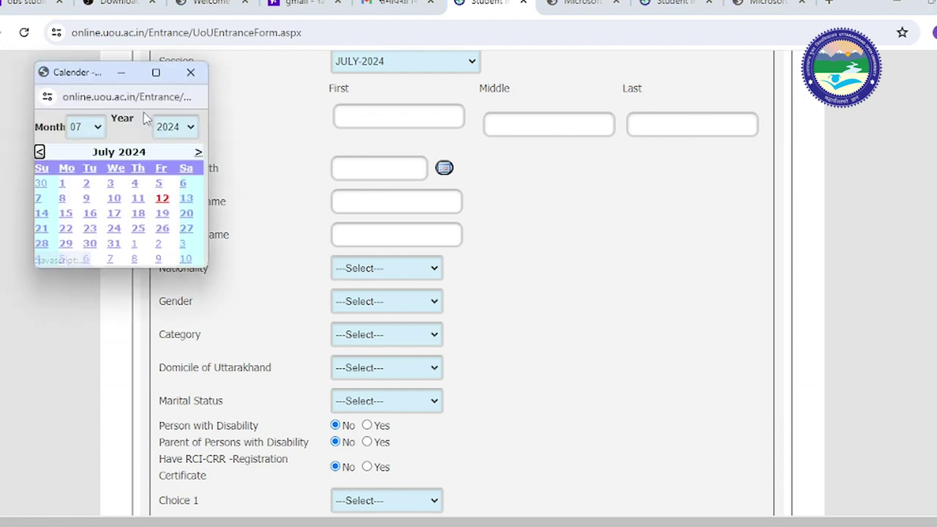
pyautogui.click(175, 126)
pyautogui.scroll(7, 183, 153)
pyautogui.scroll(2, 183, 153)
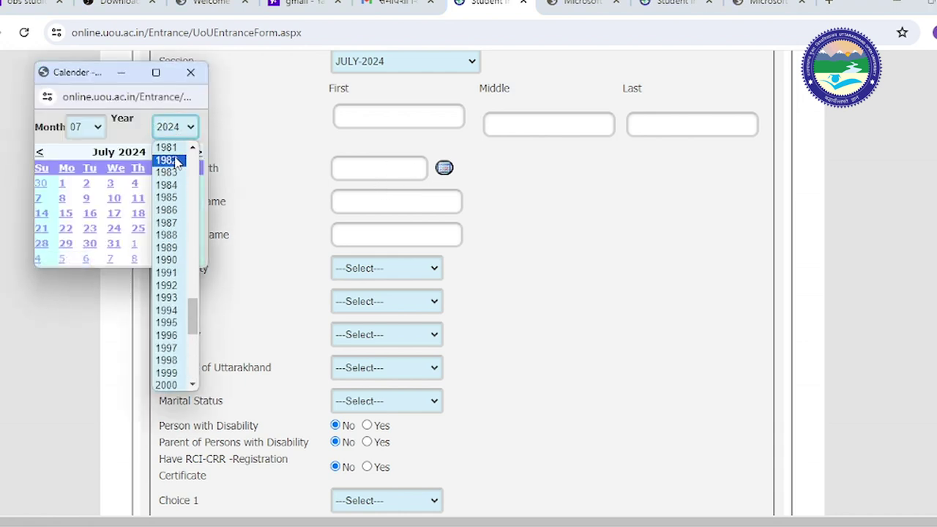
pyautogui.click(167, 323)
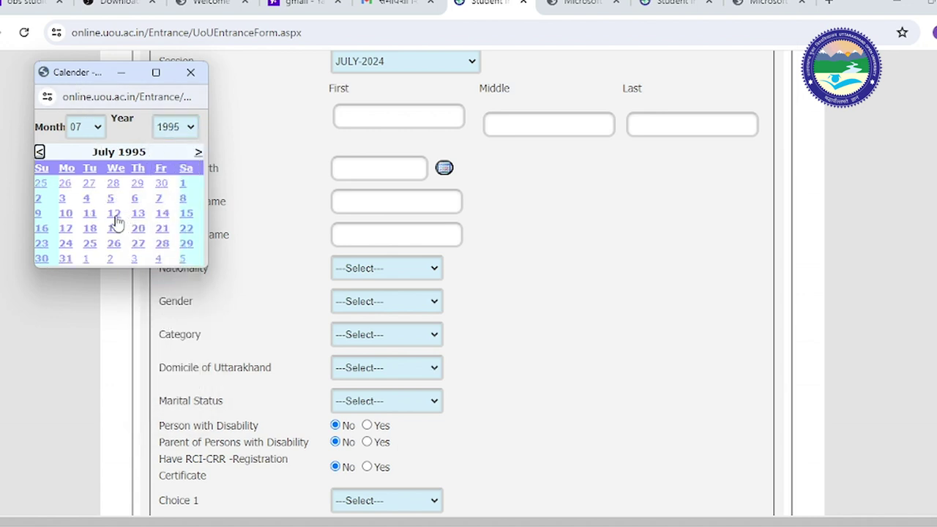
pyautogui.click(89, 213)
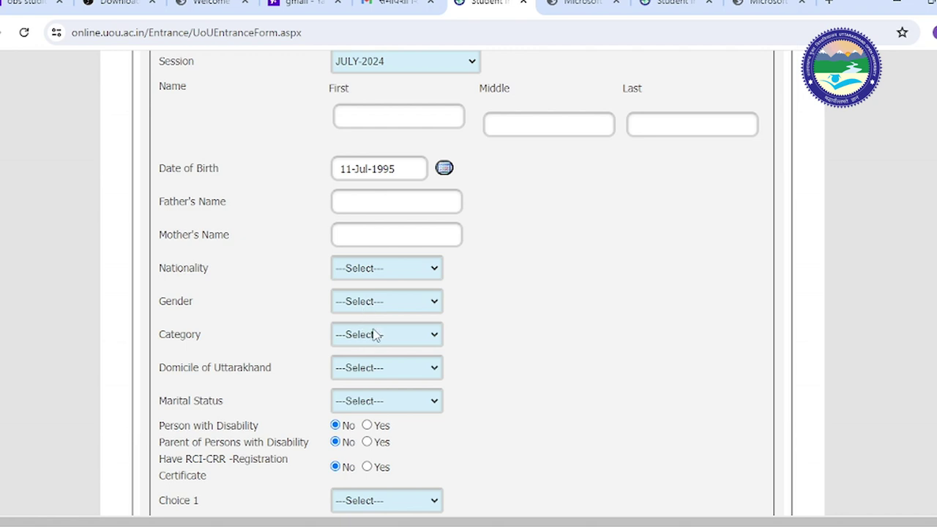
# - Examine the available options for Domicile of Uttarakhand and Category without choosing any
pyautogui.scroll(-1, 352, 326)
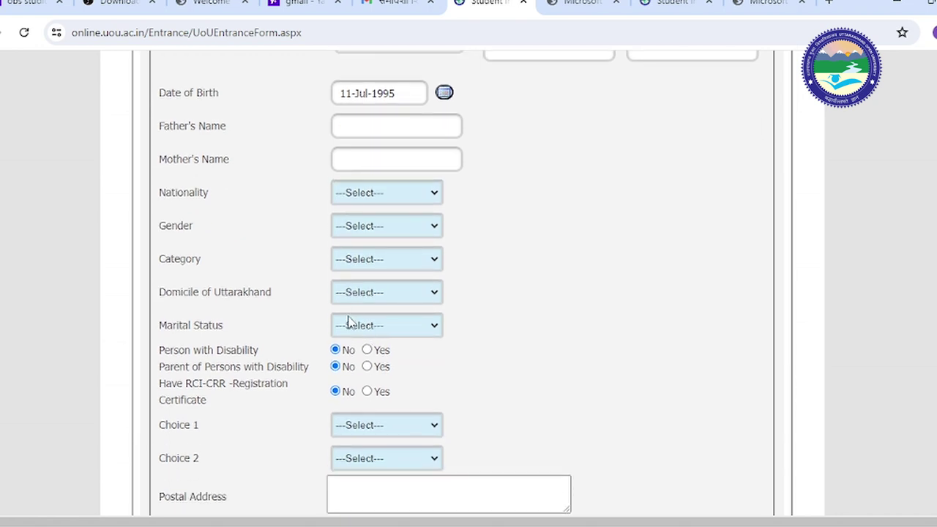
pyautogui.click(391, 304)
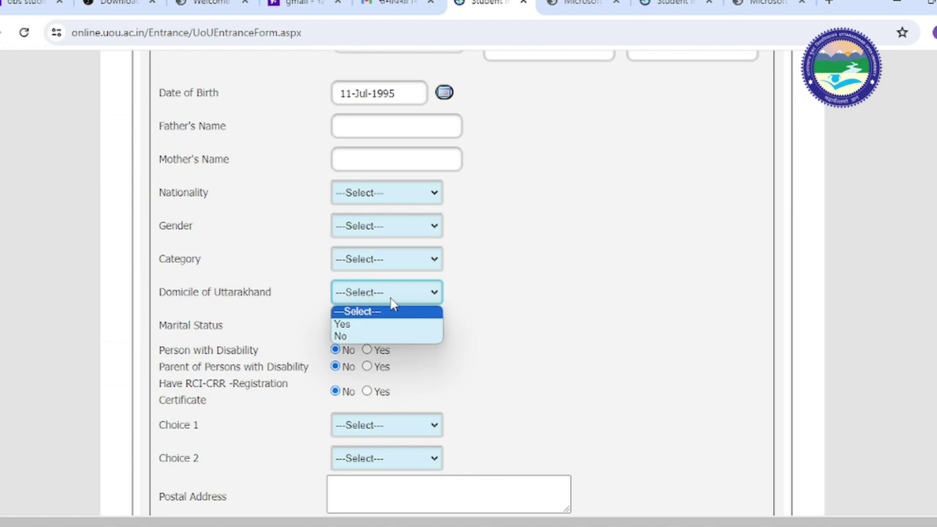
pyautogui.click(391, 300)
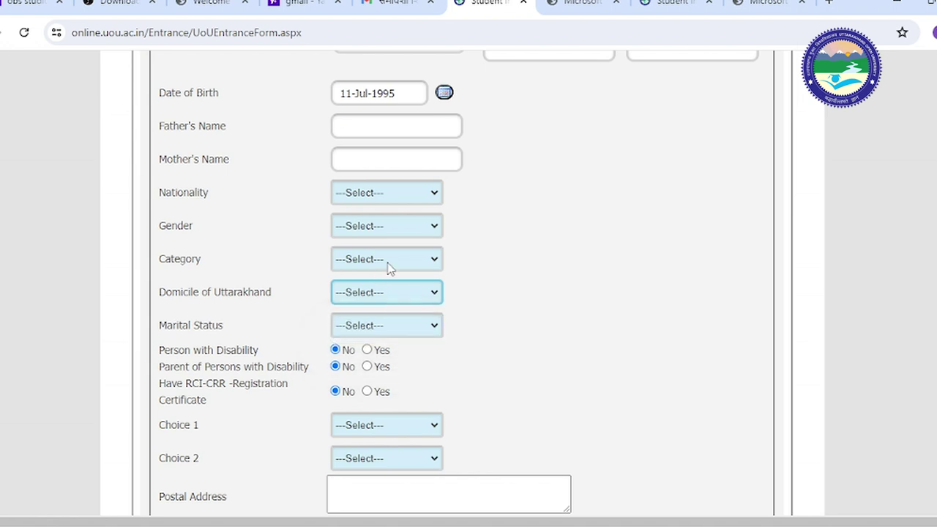
pyautogui.click(390, 269)
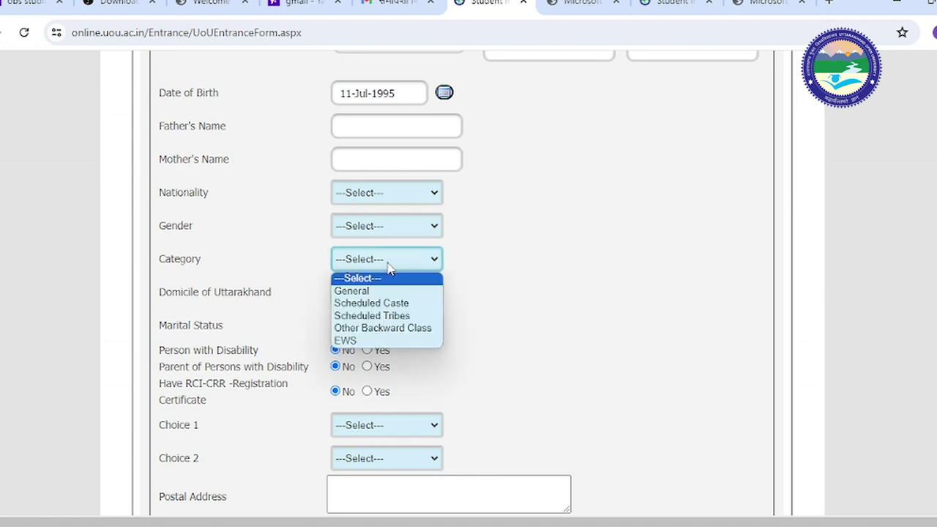
pyautogui.click(334, 265)
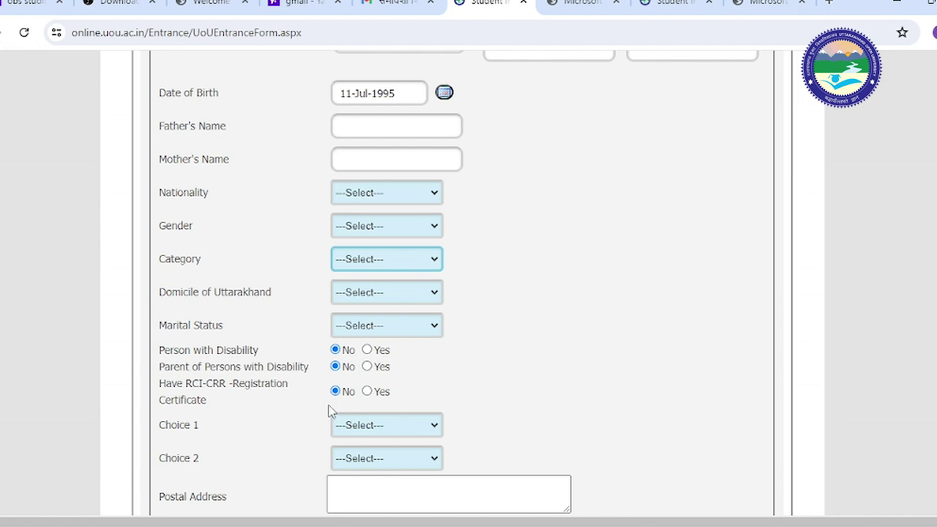
# - Try answering Yes for having an RCI-CRR registration certificate, check the registration number field, and set the answer back to No
pyautogui.click(368, 393)
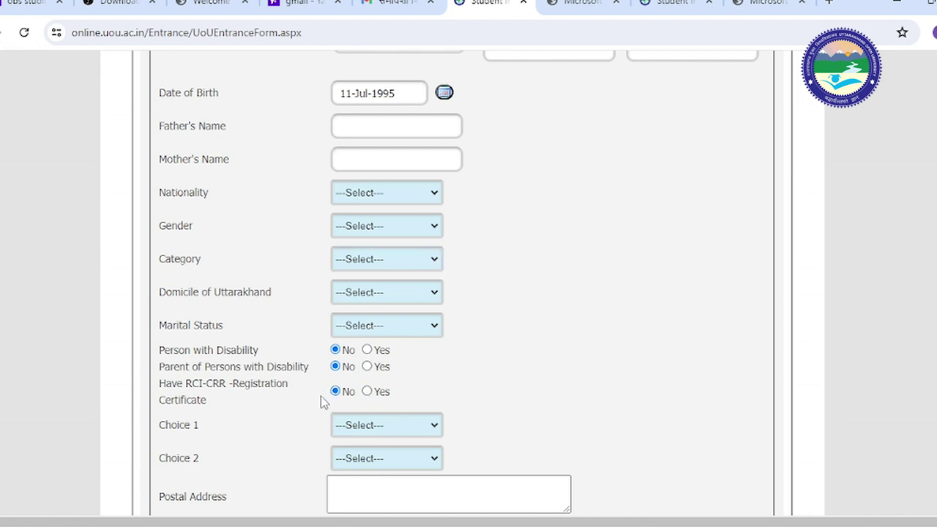
pyautogui.scroll(-3, 322, 392)
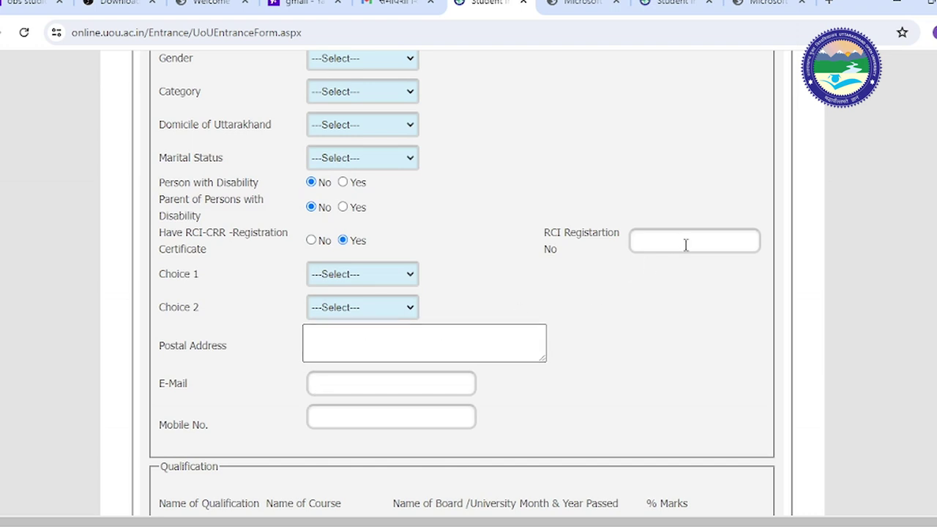
pyautogui.click(311, 240)
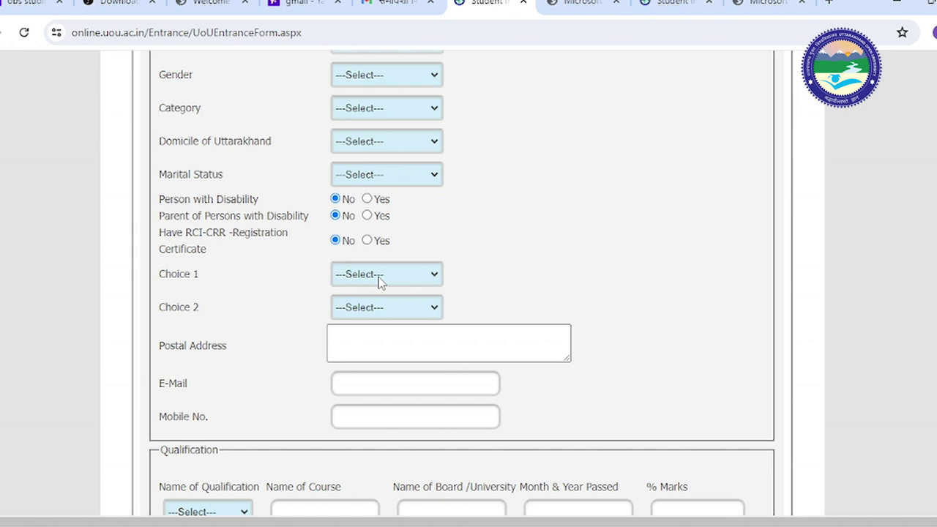
# - Examine the specialisation options offered for Choice 1 and Choice 2 without choosing any
pyautogui.click(380, 282)
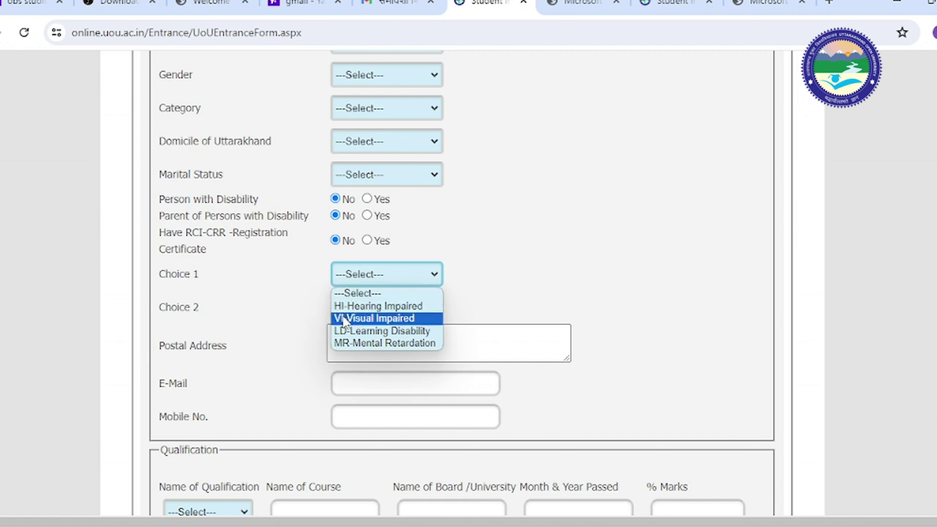
pyautogui.click(481, 278)
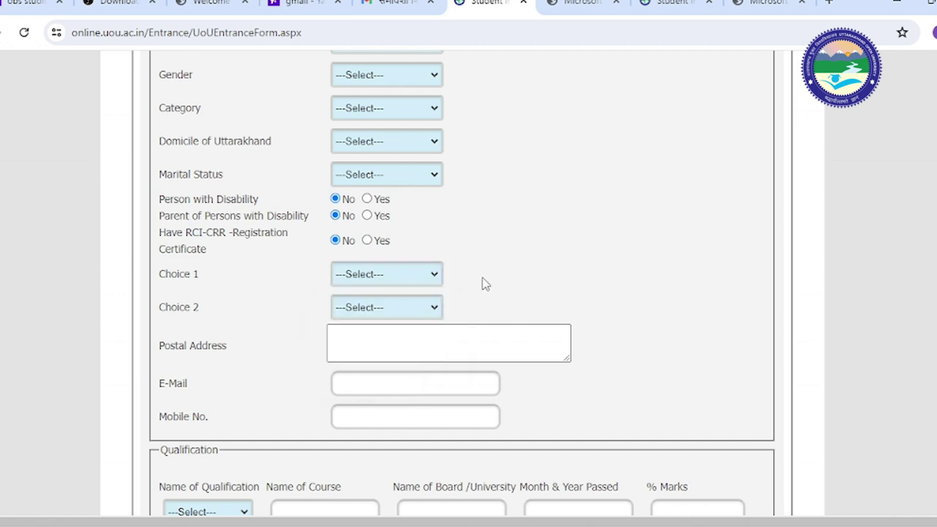
pyautogui.click(430, 308)
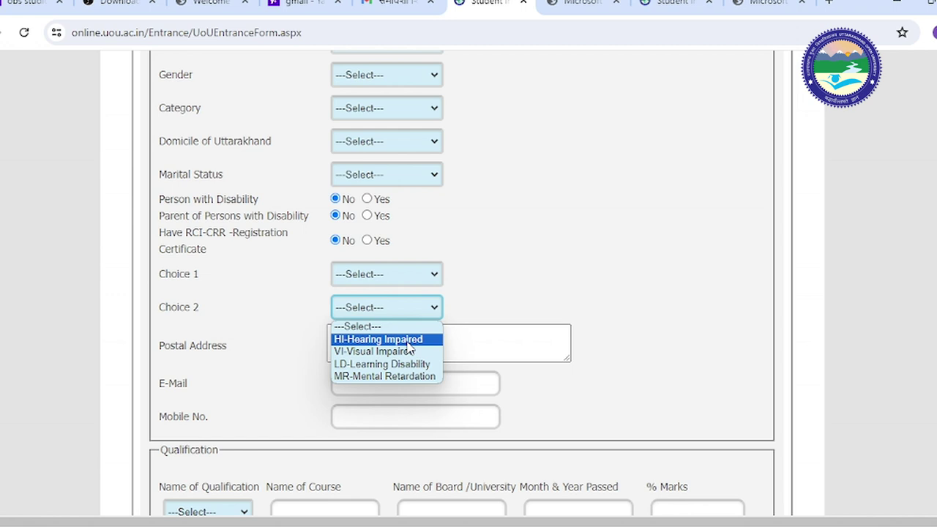
pyautogui.click(463, 314)
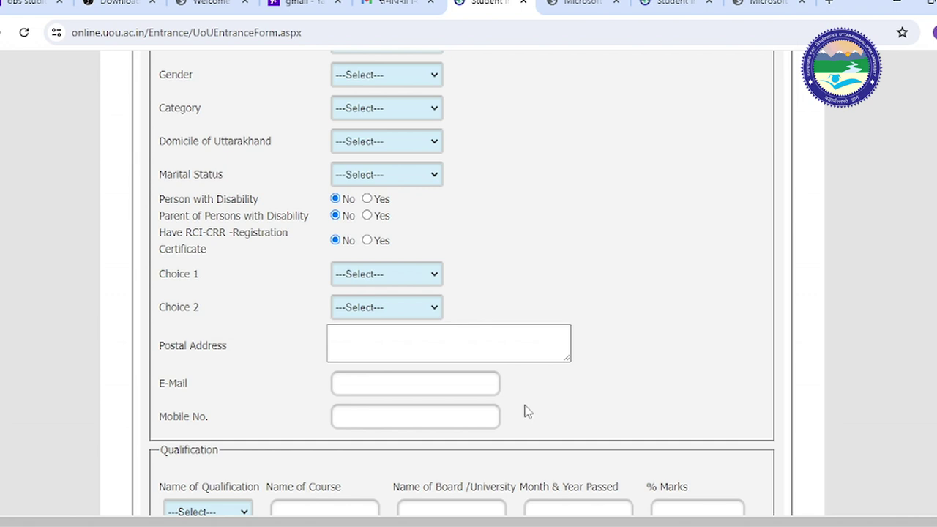
# - Examine the Name of Qualification options in each of the four rows of the Qualification section
pyautogui.scroll(-1, 524, 411)
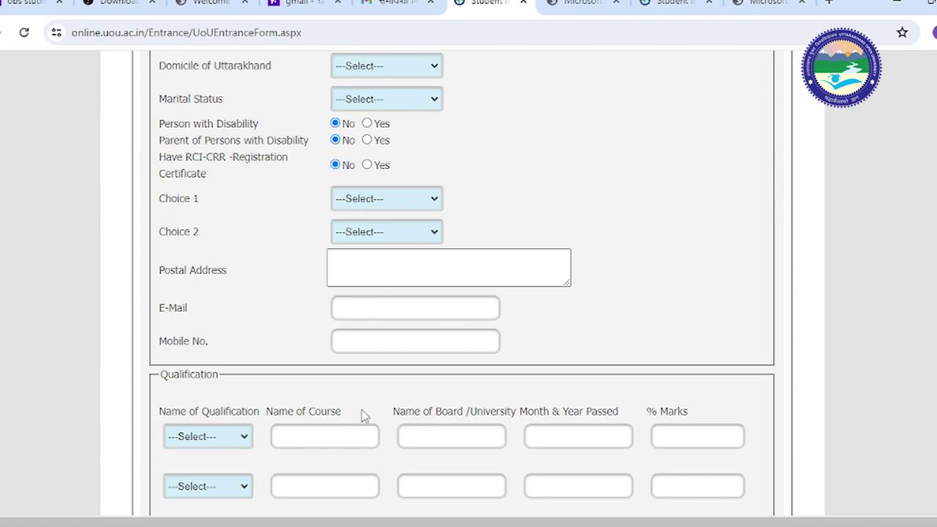
pyautogui.scroll(-1, 359, 399)
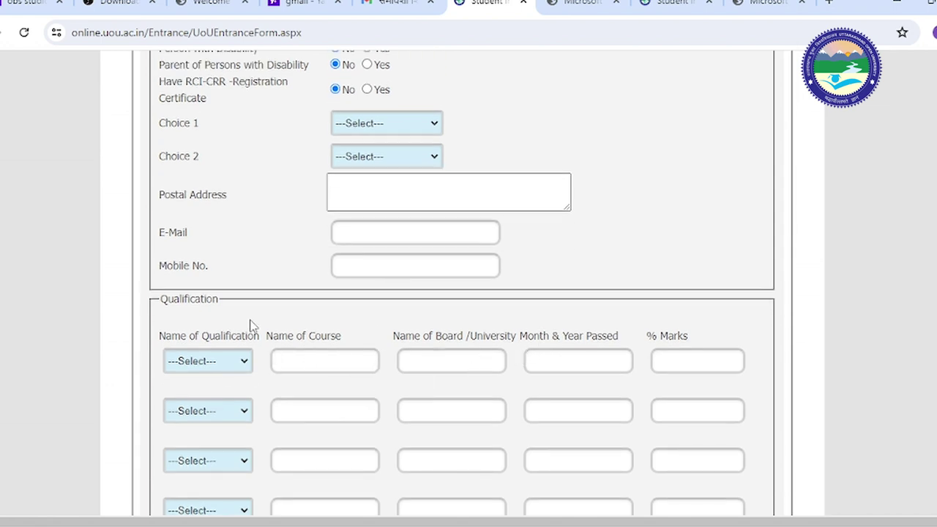
pyautogui.click(245, 361)
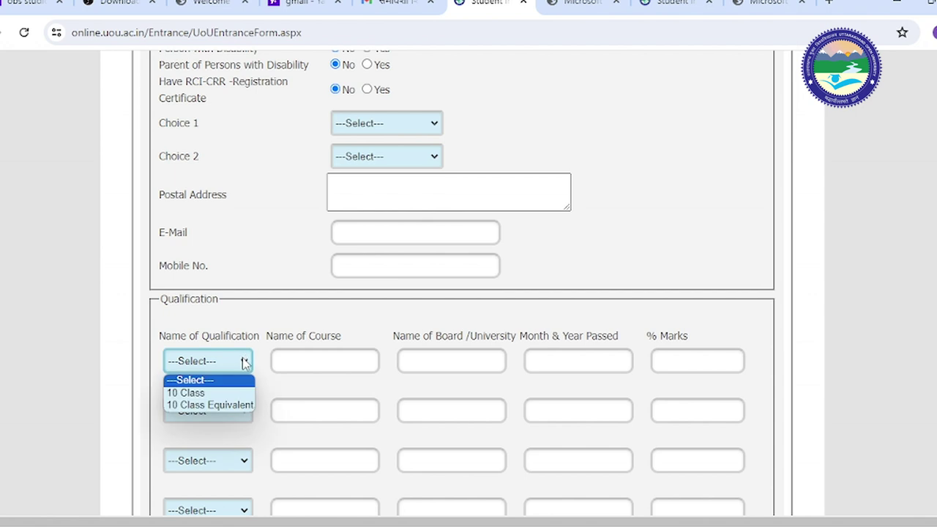
pyautogui.click(251, 353)
pyautogui.scroll(-1, 247, 360)
pyautogui.scroll(-1, 247, 360)
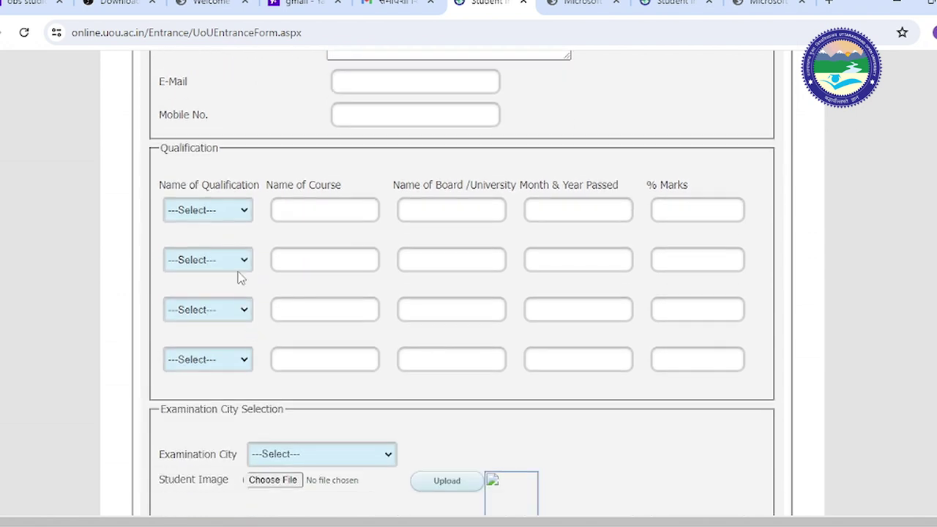
pyautogui.click(241, 263)
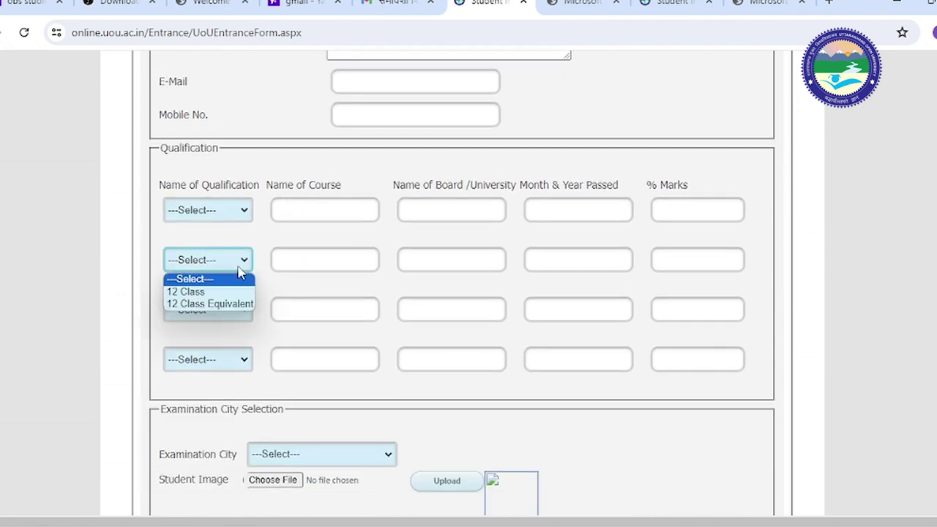
pyautogui.click(237, 319)
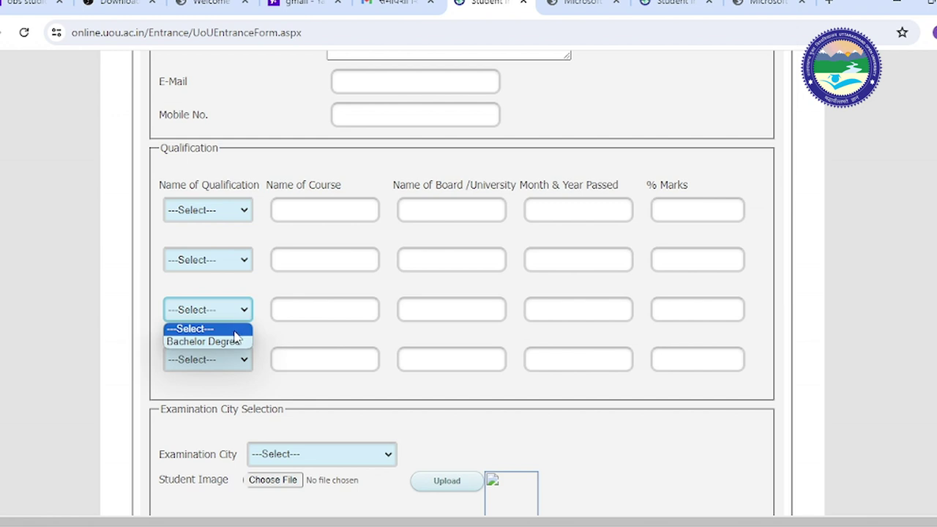
pyautogui.click(191, 364)
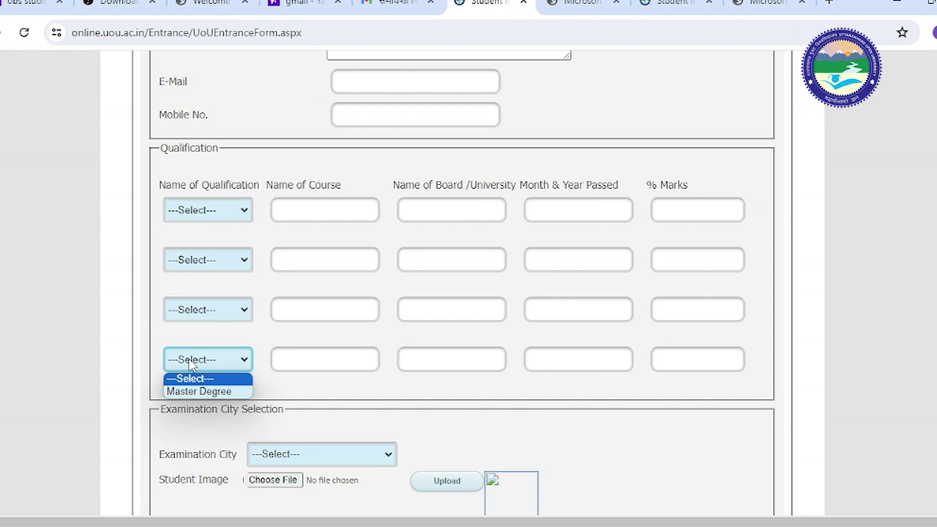
pyautogui.click(314, 368)
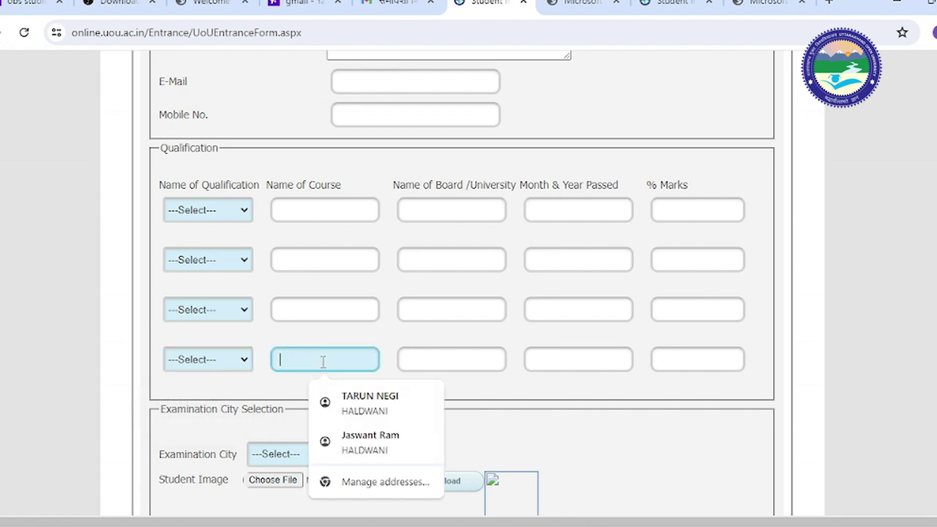
pyautogui.click(485, 347)
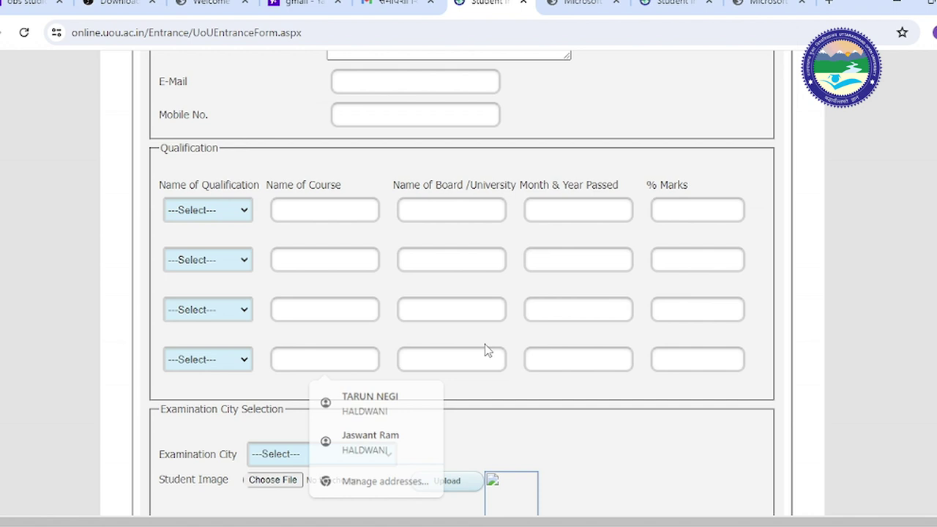
pyautogui.click(369, 362)
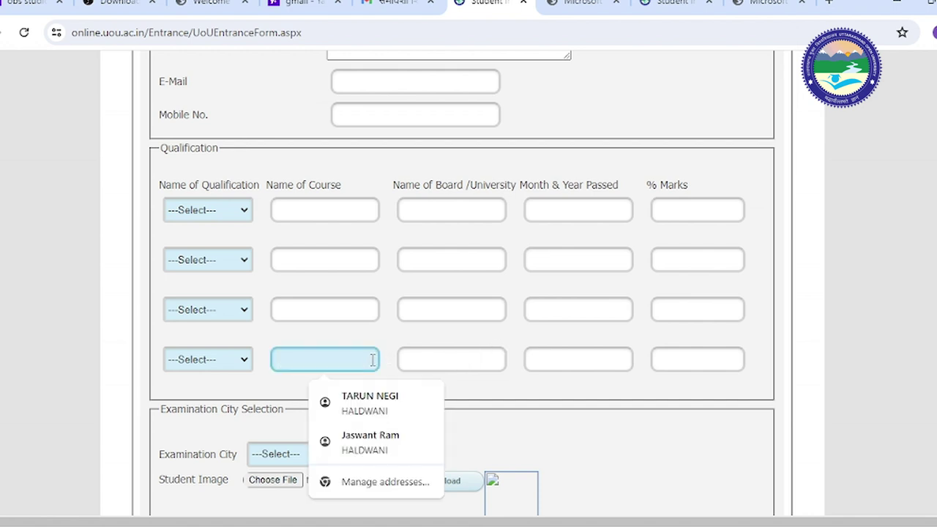
pyautogui.click(418, 357)
pyautogui.click(614, 427)
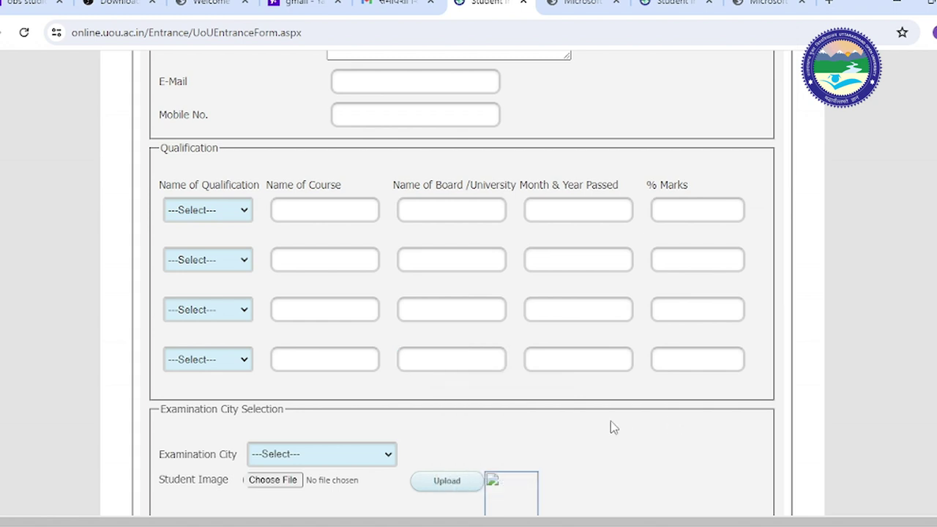
# - Examine the Examination City options without choosing any
pyautogui.scroll(-1, 335, 431)
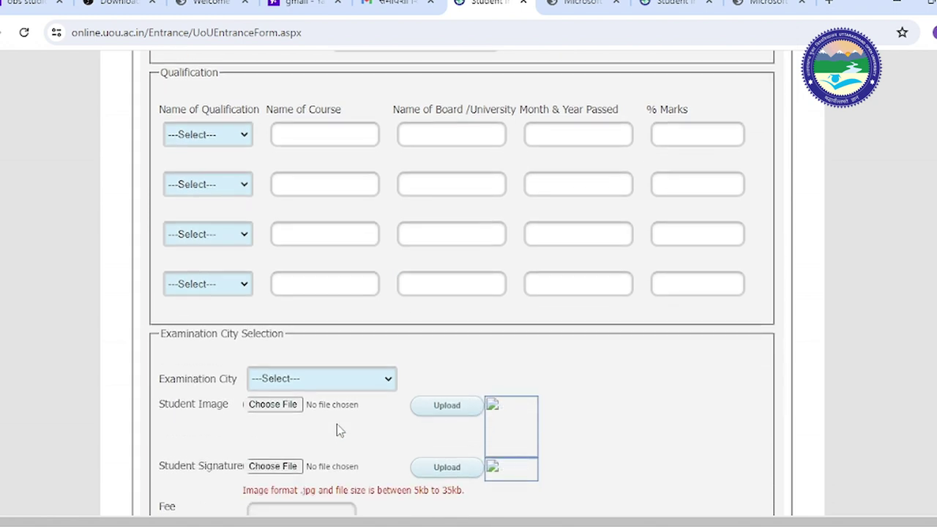
pyautogui.click(300, 378)
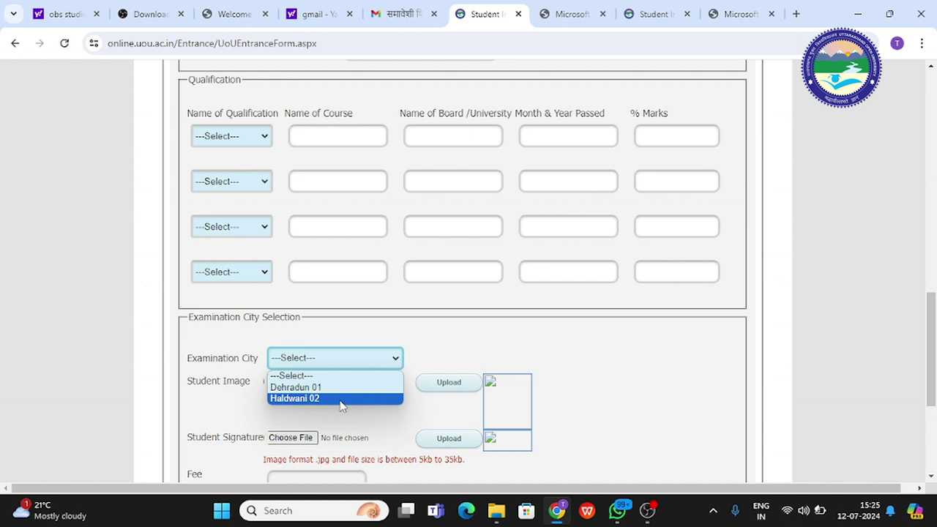
pyautogui.click(189, 414)
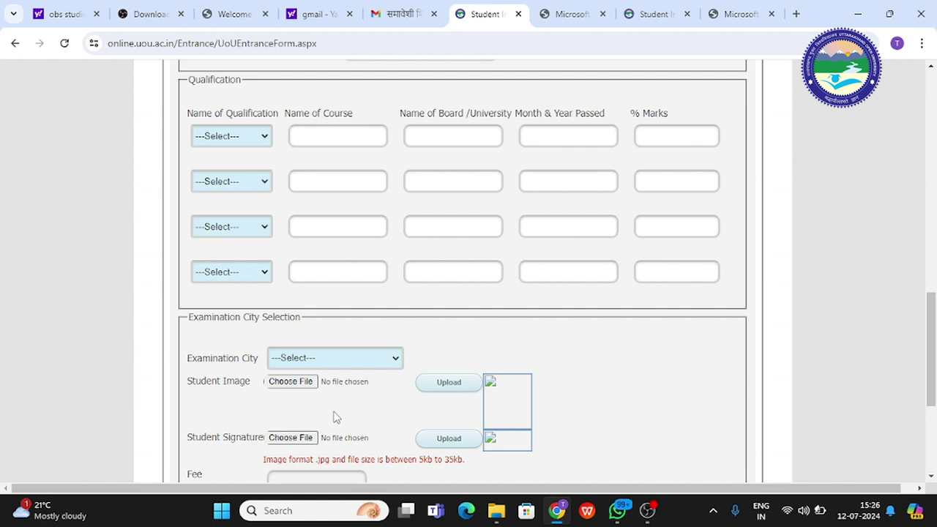
# - Examine the student image and signature uploads, fee, verification and payment option at the end of the entrance form
pyautogui.scroll(-2, 335, 420)
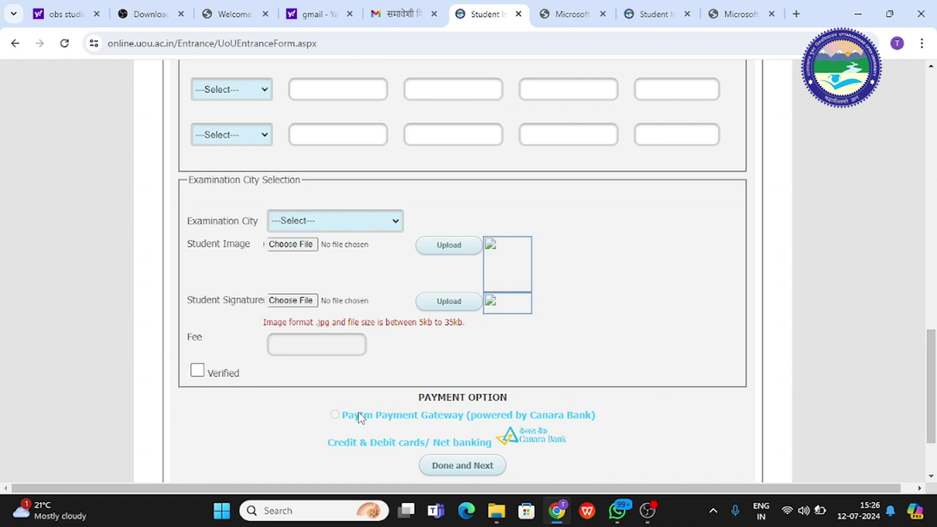
pyautogui.scroll(-1, 359, 416)
pyautogui.click(454, 397)
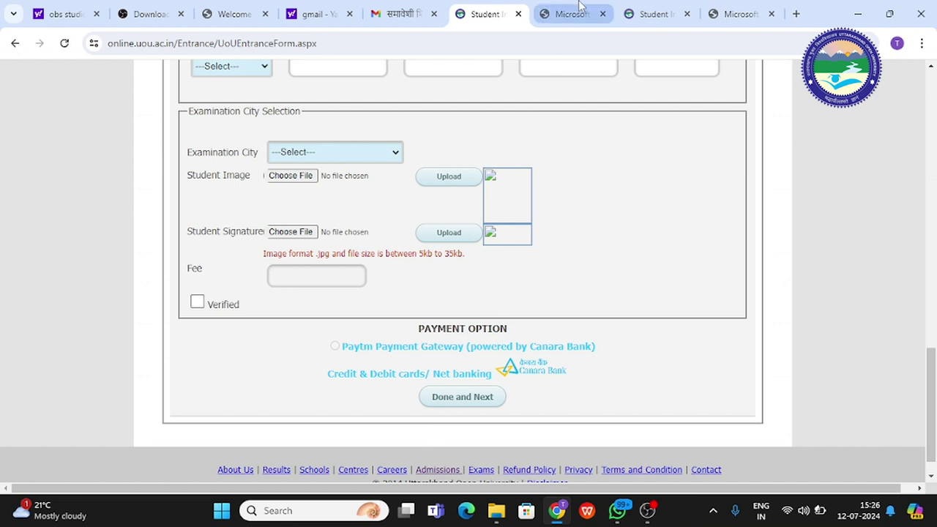
# - Return from the entrance form to its terms and conditions page and open the application download page
pyautogui.moveTo(578, 9)
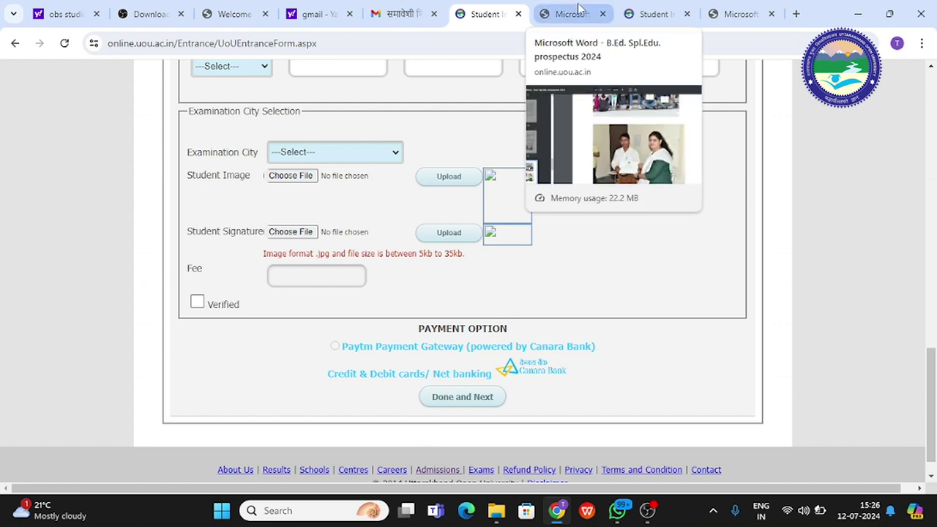
pyautogui.click(15, 44)
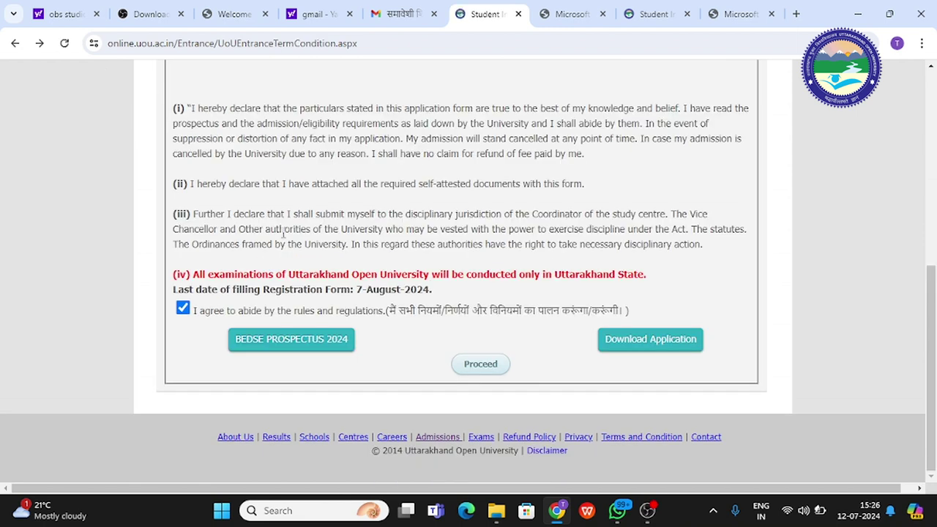
pyautogui.click(654, 341)
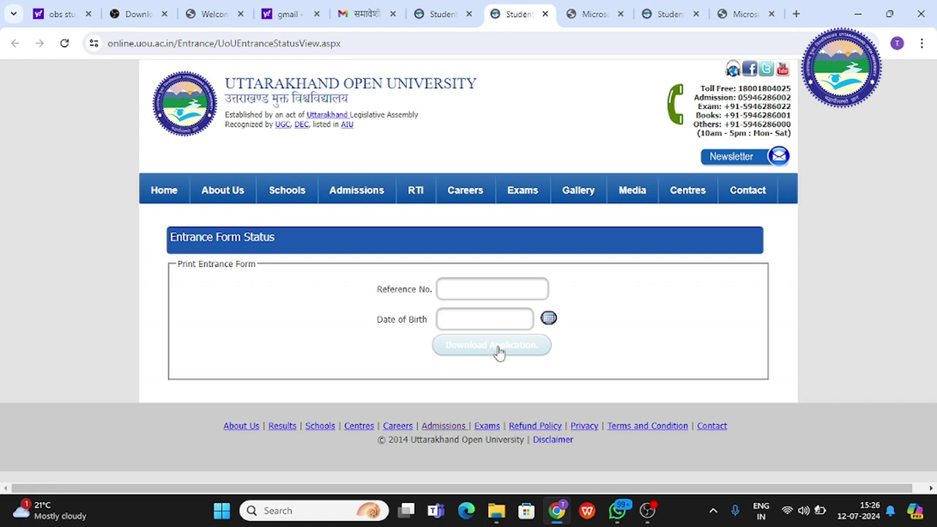
# - Switch to the open B.Ed. Spl.Edu. prospectus 2024 and skim it from the cover to page 3
pyautogui.click(594, 15)
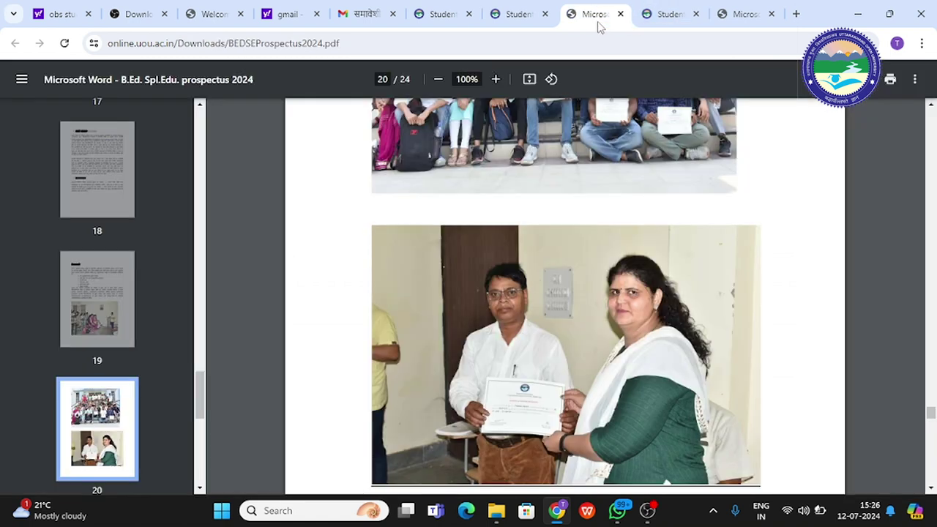
pyautogui.scroll(4, 930, 235)
pyautogui.moveTo(930, 406); pyautogui.dragTo(930, 114)
pyautogui.scroll(-20, 736, 230)
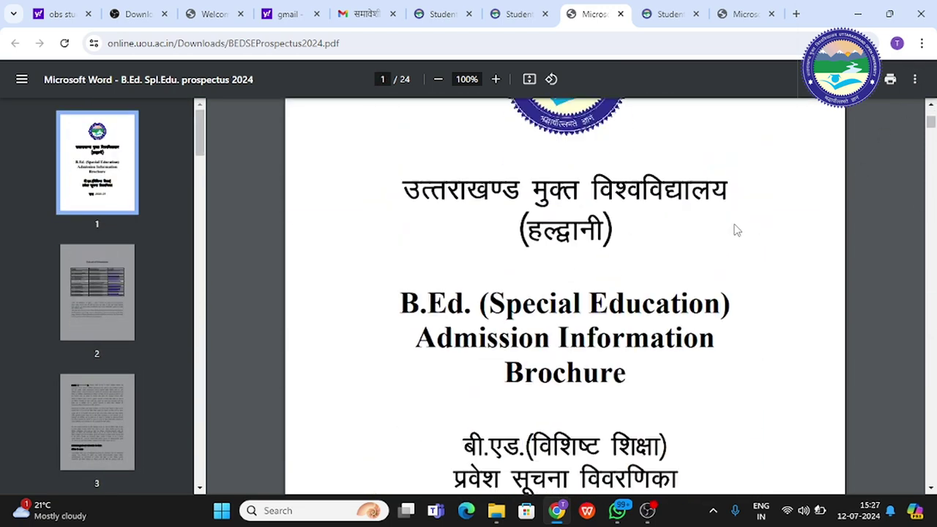
pyautogui.scroll(-10, 741, 212)
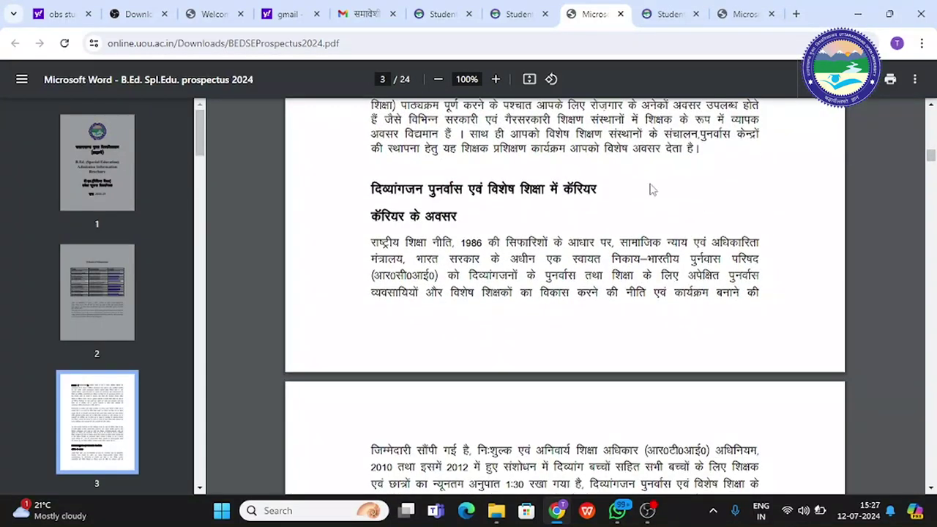
# - Review the Entrance Form Status page and the prospectus and application download links on the terms and conditions page
pyautogui.click(521, 11)
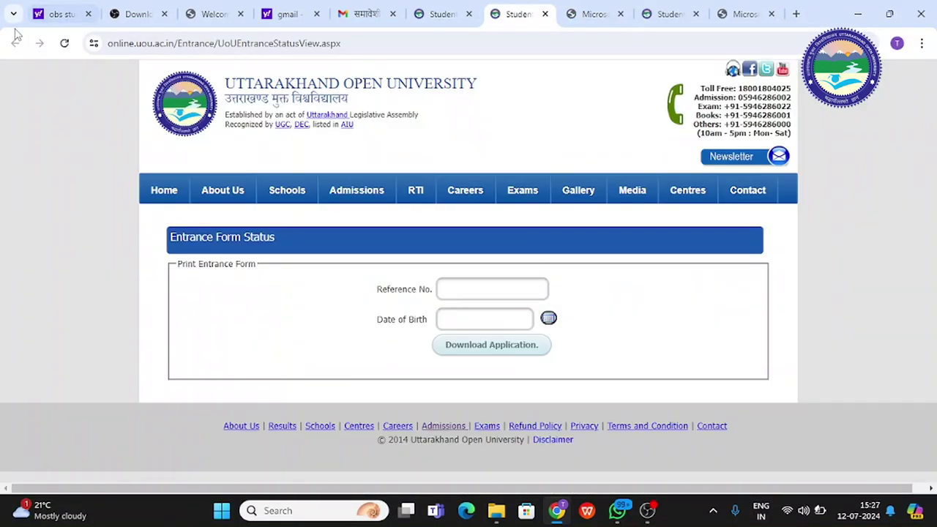
pyautogui.click(64, 43)
pyautogui.click(439, 14)
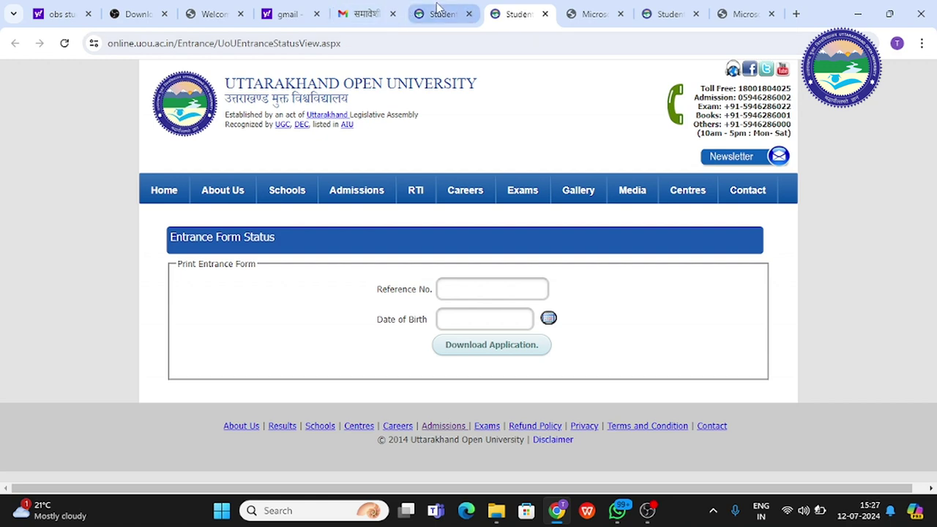
pyautogui.scroll(2, 586, 300)
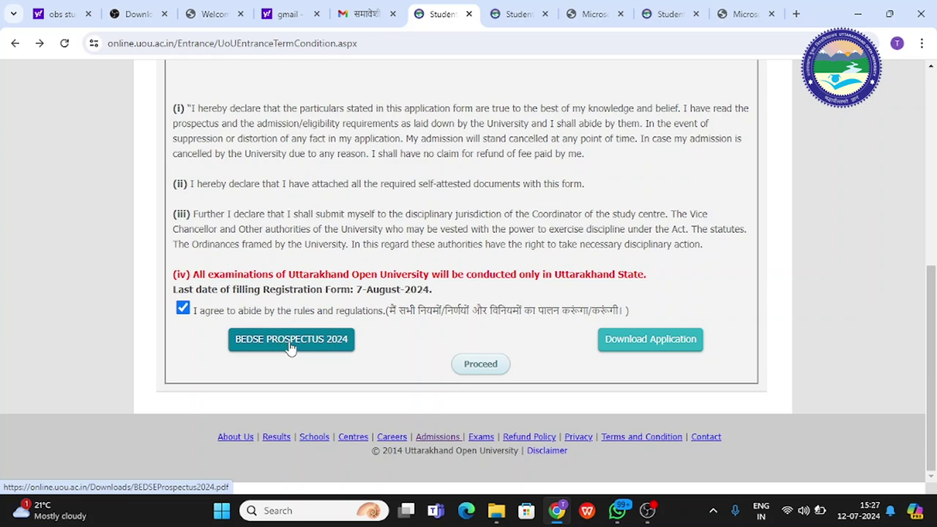
pyautogui.click(520, 10)
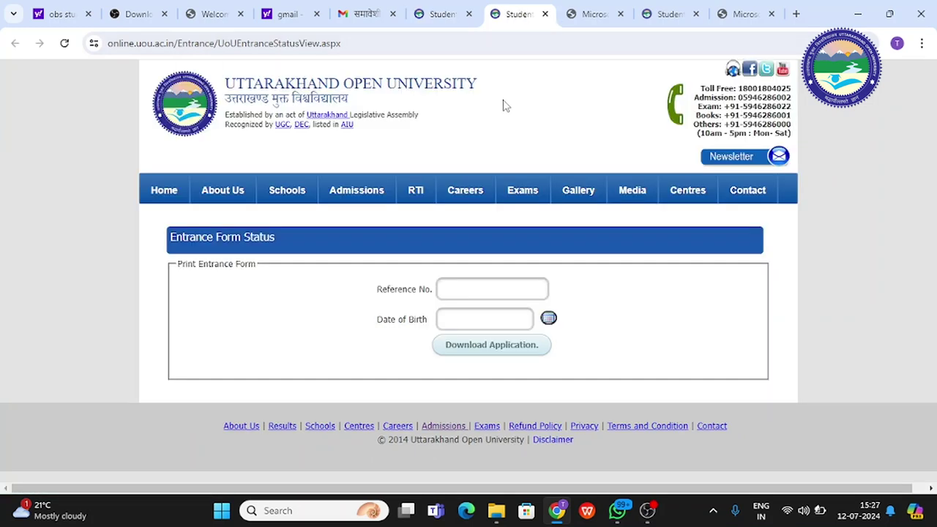
# - Go back to the B.Ed. Spl.Edu. prospectus 2024 and read on from page 3 through page 4
pyautogui.click(593, 12)
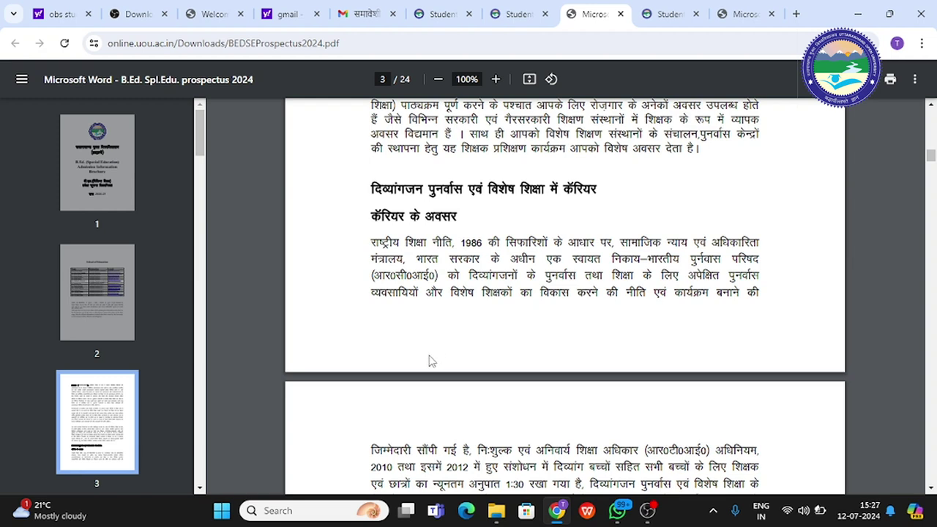
pyautogui.scroll(-2, 433, 357)
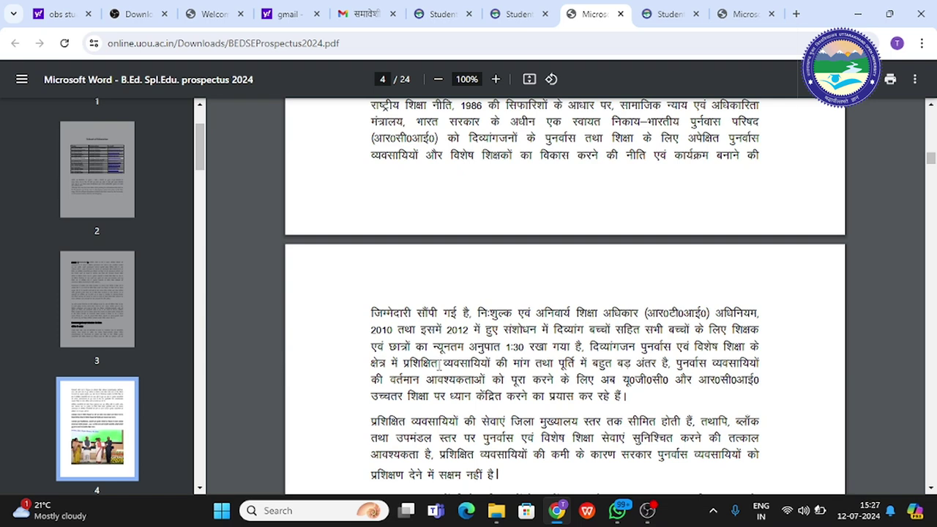
pyautogui.scroll(-2, 439, 363)
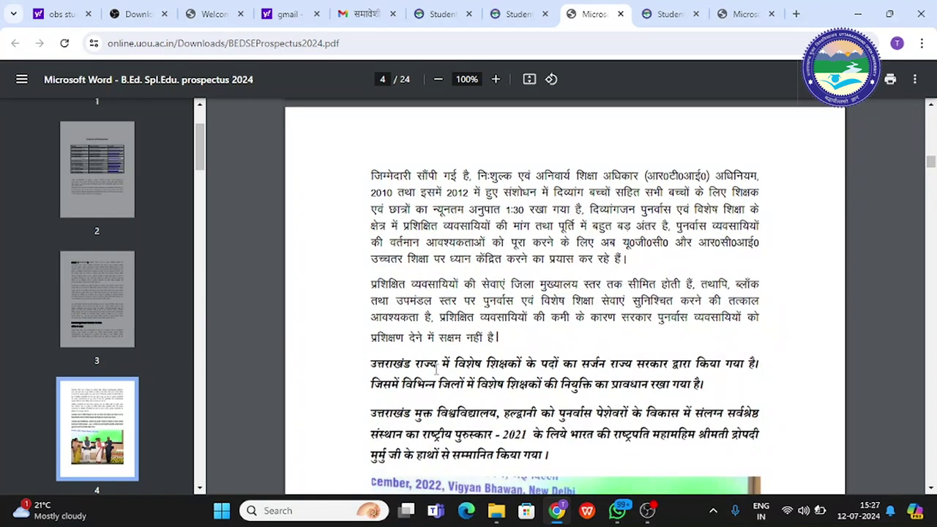